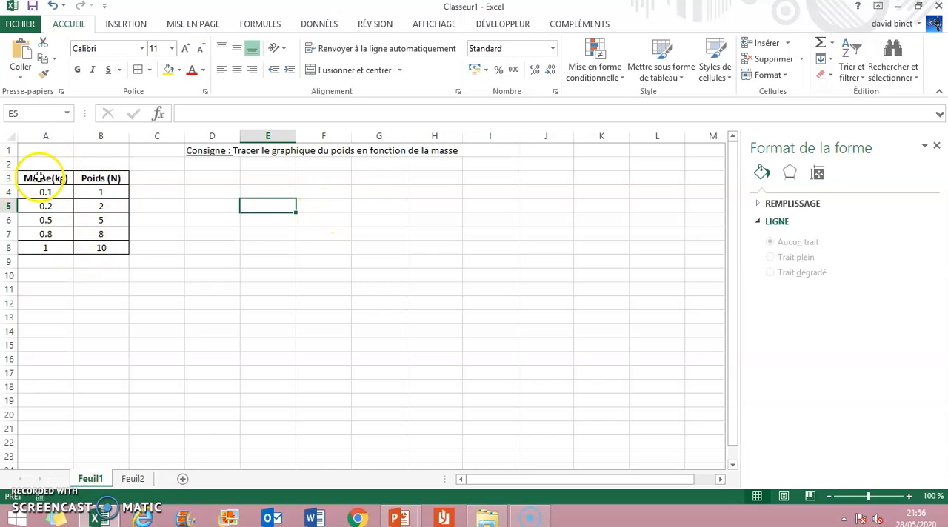
Insert a markers-only scatter chart from the Masse and Poids table in A3:B8 on Feuil1.
drag(29, 178, 84, 248)
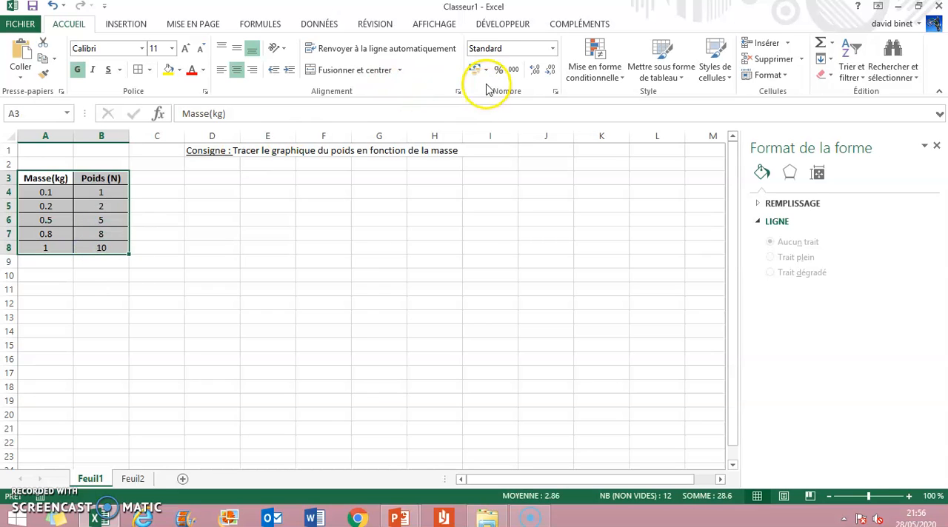
click(133, 27)
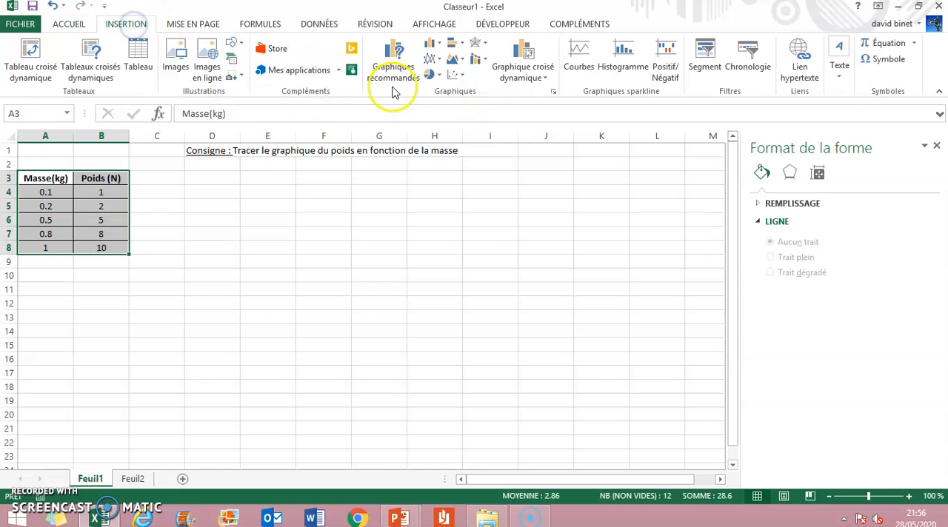
click(453, 74)
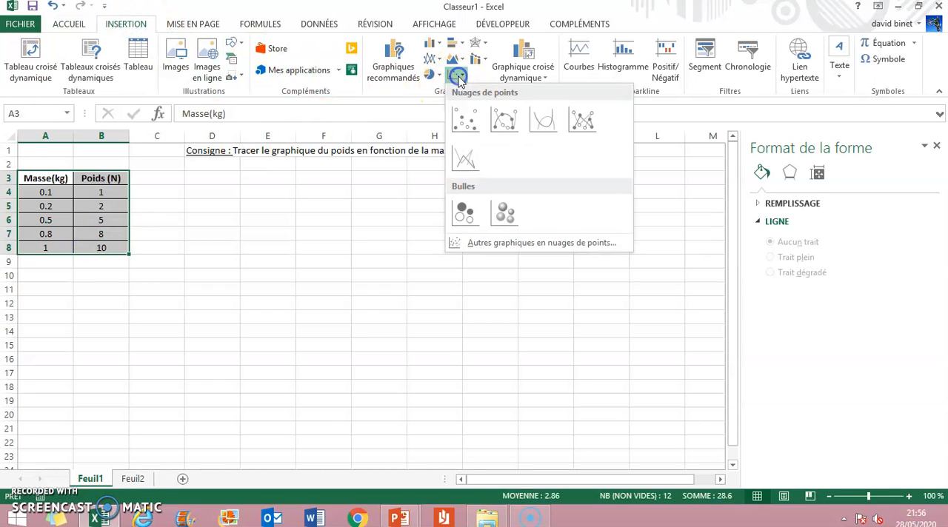
click(463, 120)
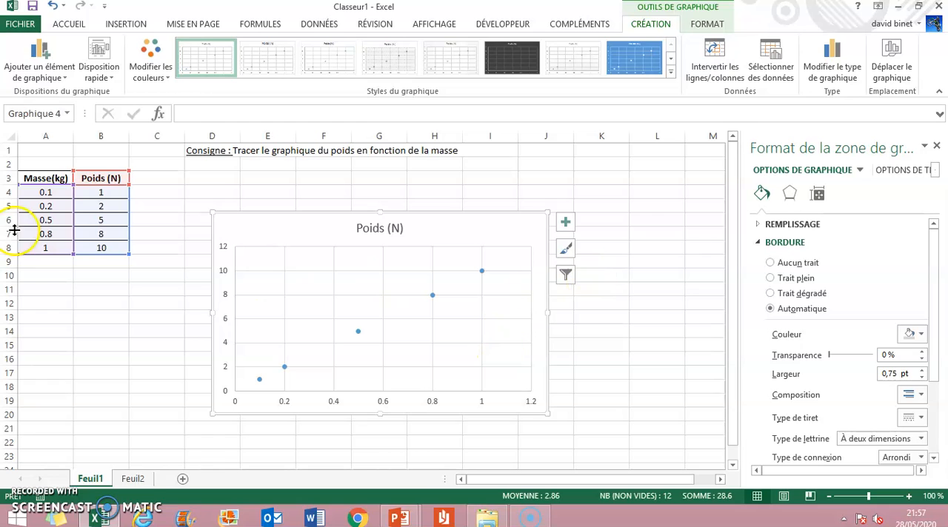
Insert an empty markers-only scatter chart on the Feuil2 sheet.
click(131, 479)
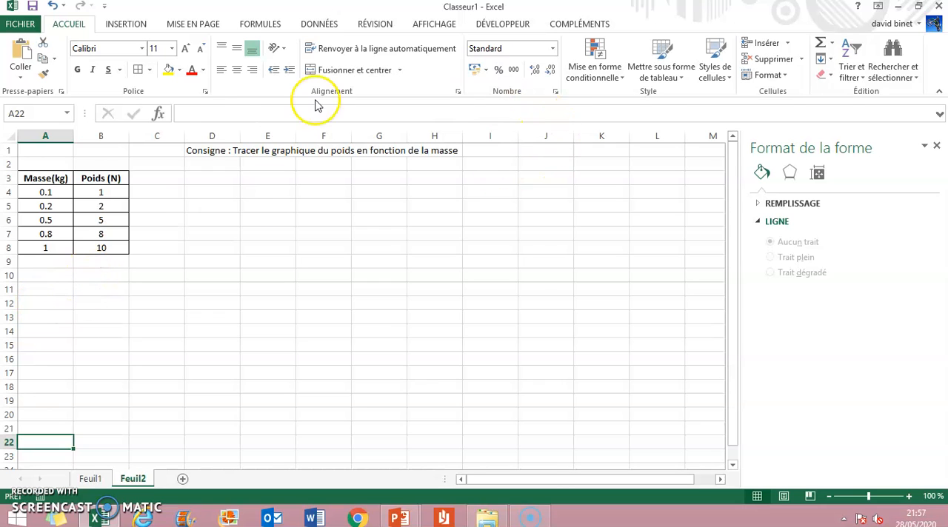
click(126, 23)
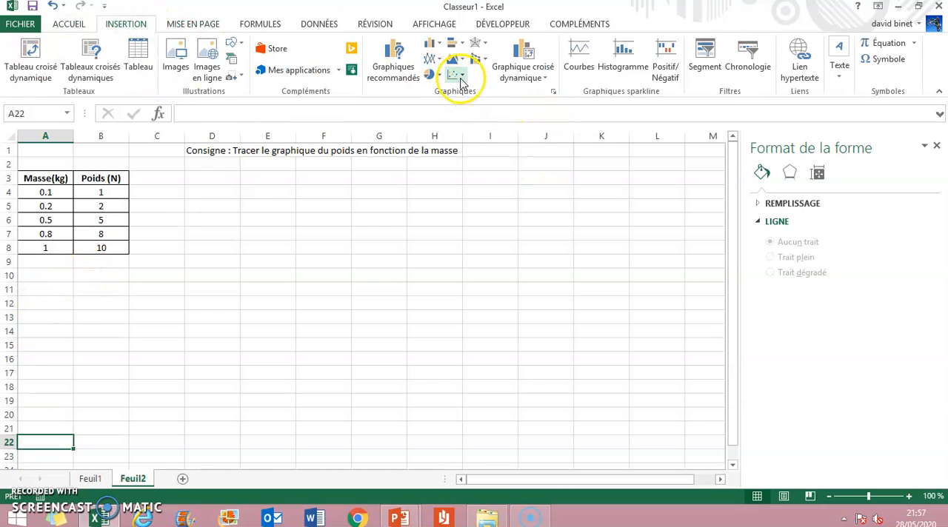
click(453, 75)
click(464, 118)
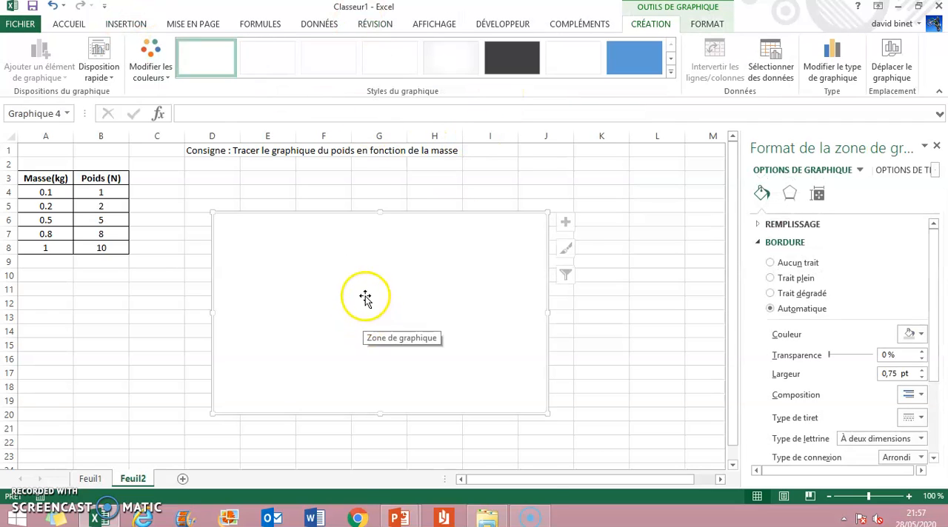
Add a data series named "Tracé du poids en fonction de la masse" to the empty chart, with X values from A4:A8.
right_click(367, 299)
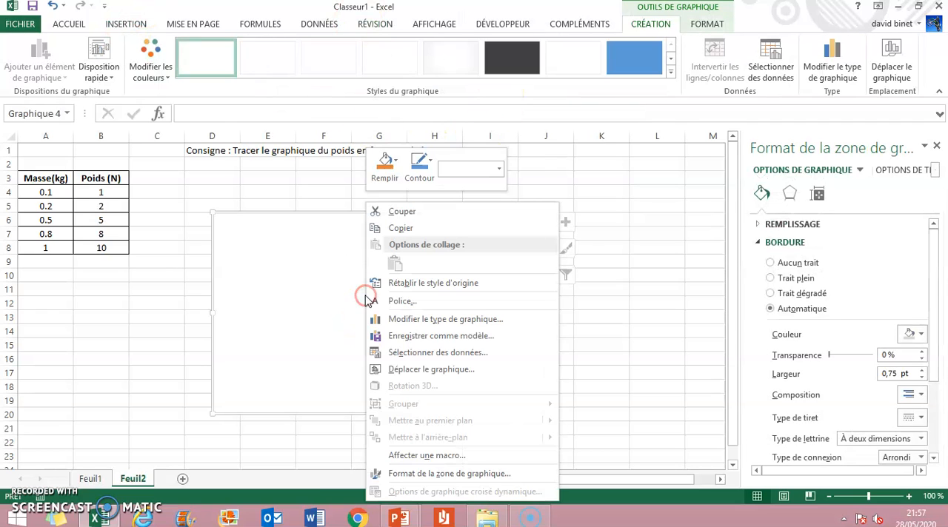
click(419, 353)
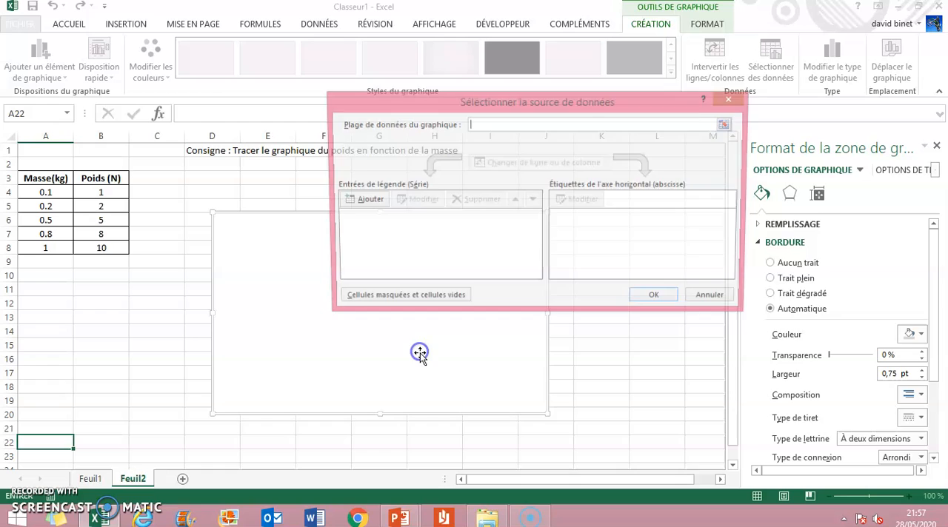
click(365, 201)
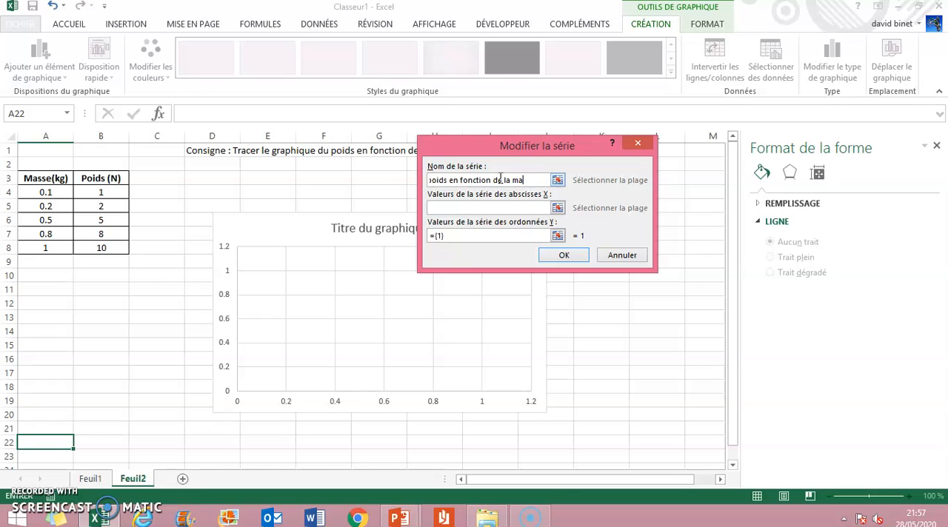
click(557, 208)
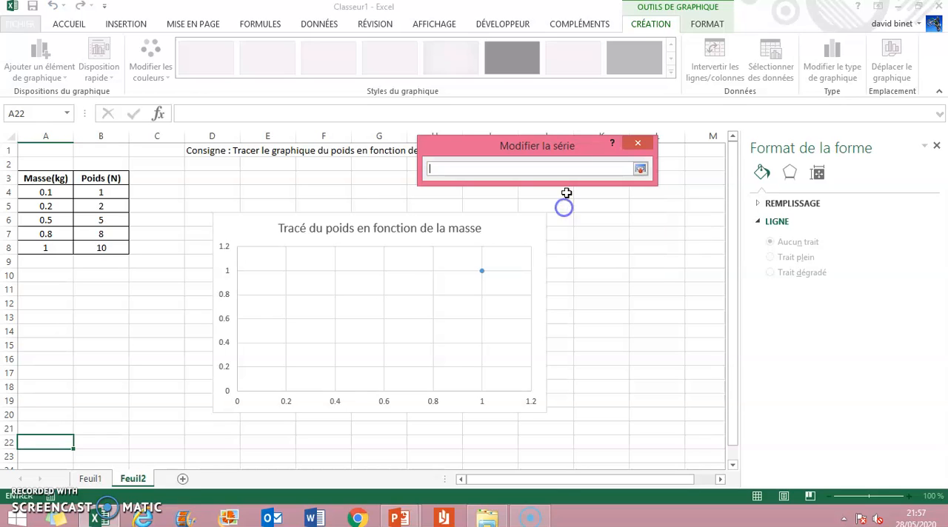
drag(54, 193, 55, 248)
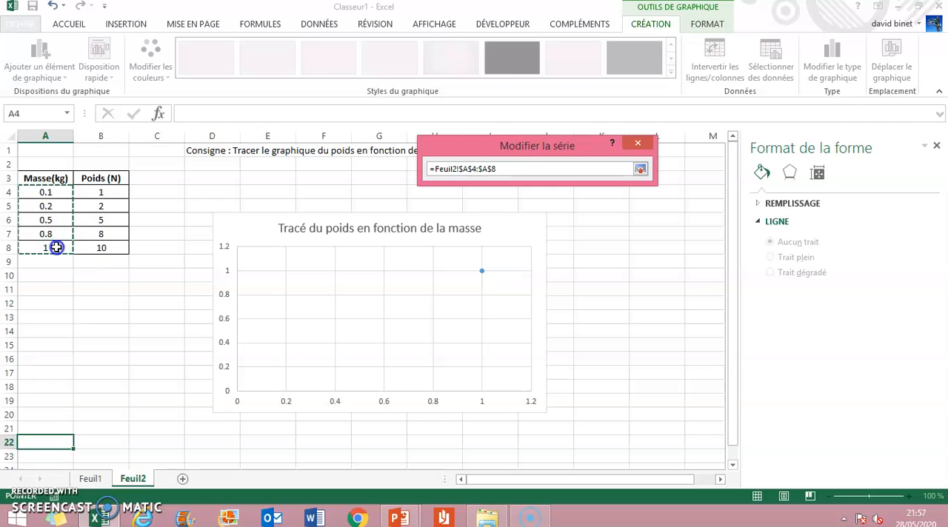
click(640, 169)
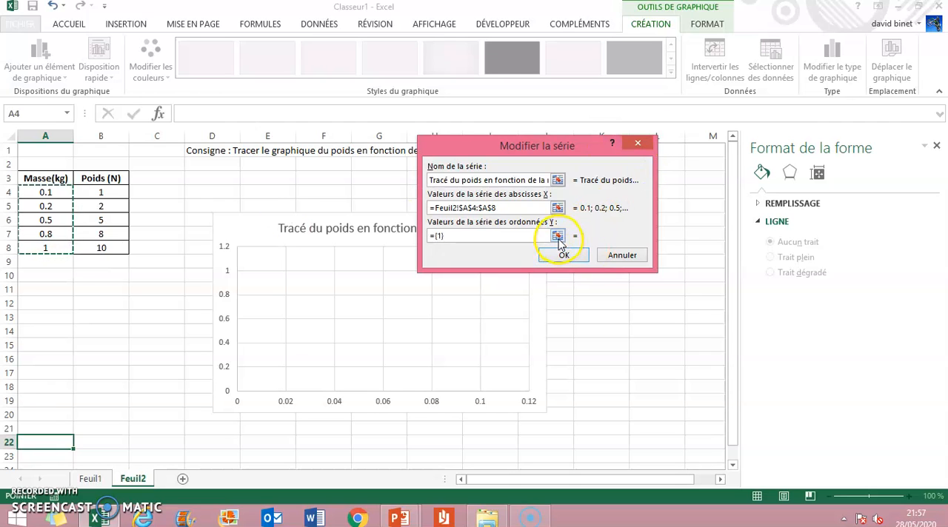
Set the series' Y values to B4:B8 and apply the data source to the chart.
click(557, 235)
drag(104, 194, 104, 245)
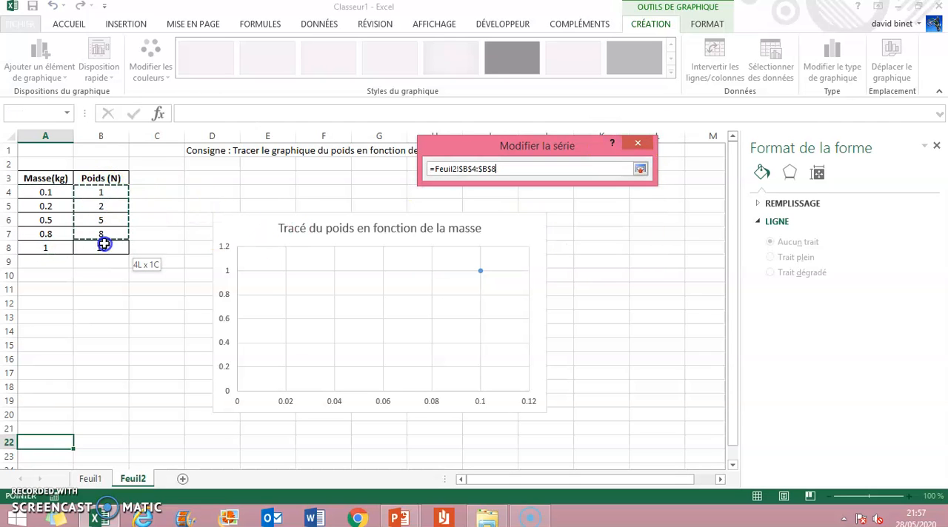
click(640, 169)
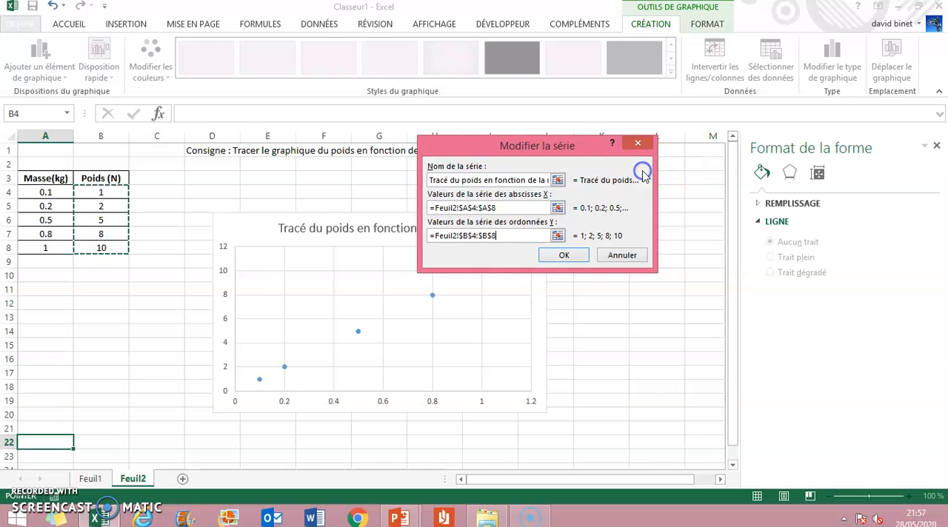
click(560, 254)
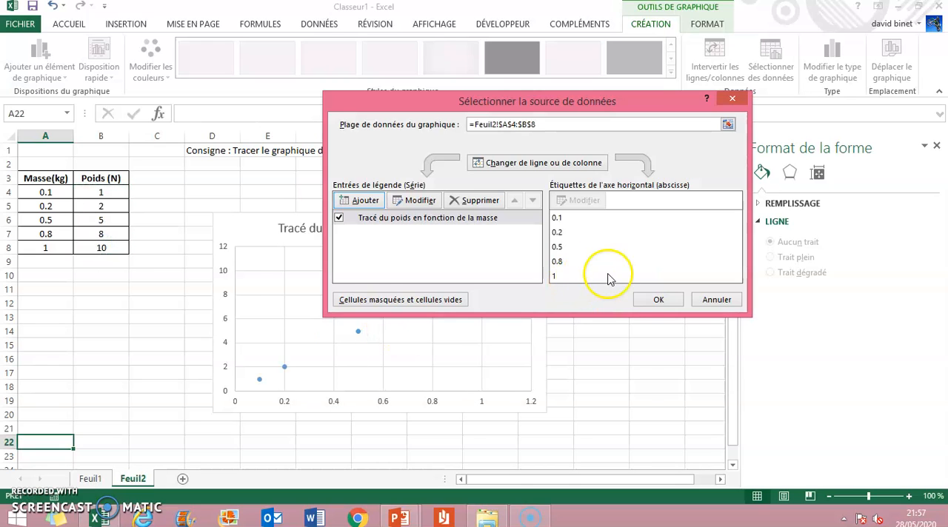
click(649, 300)
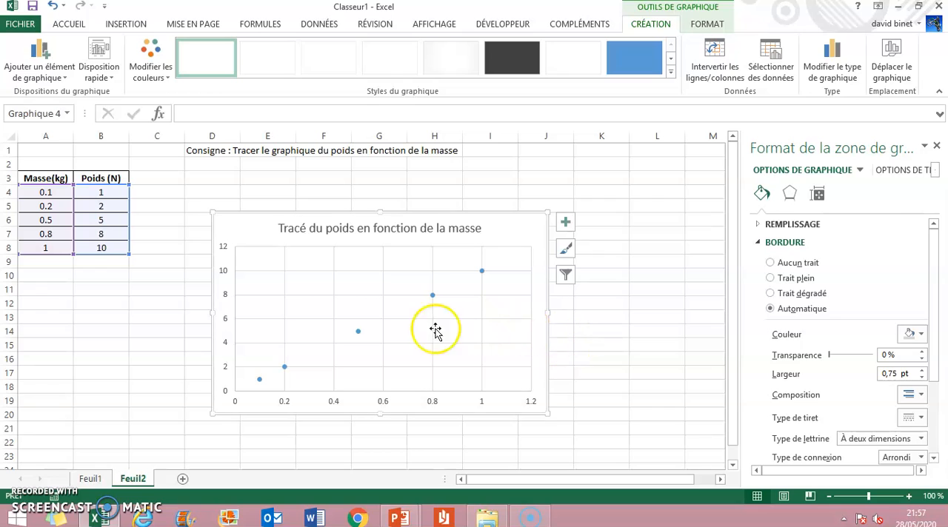
Change the data series' markers to the built-in plus sign type.
right_click(433, 297)
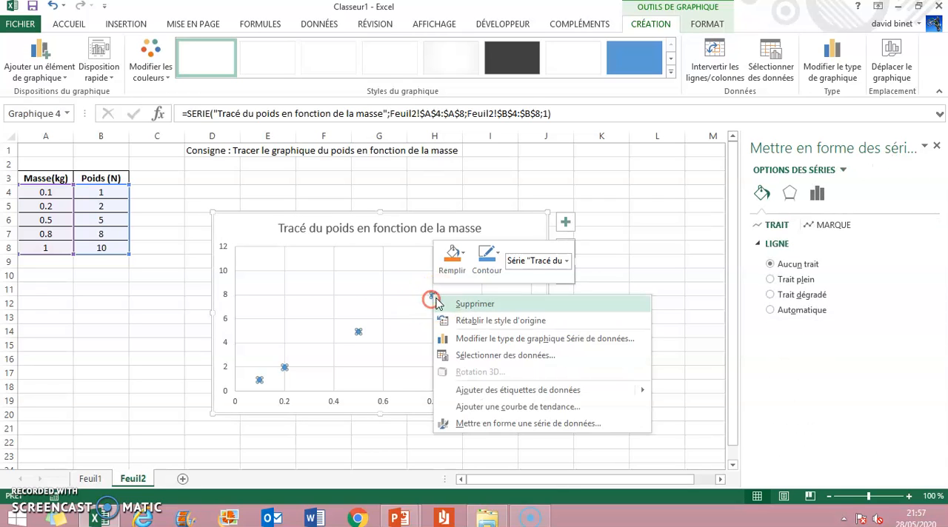
click(822, 225)
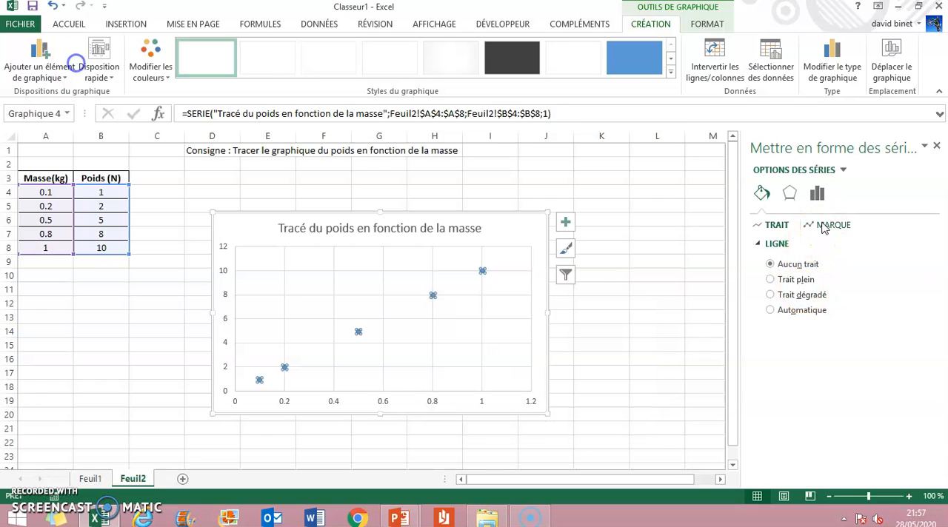
click(813, 245)
click(798, 294)
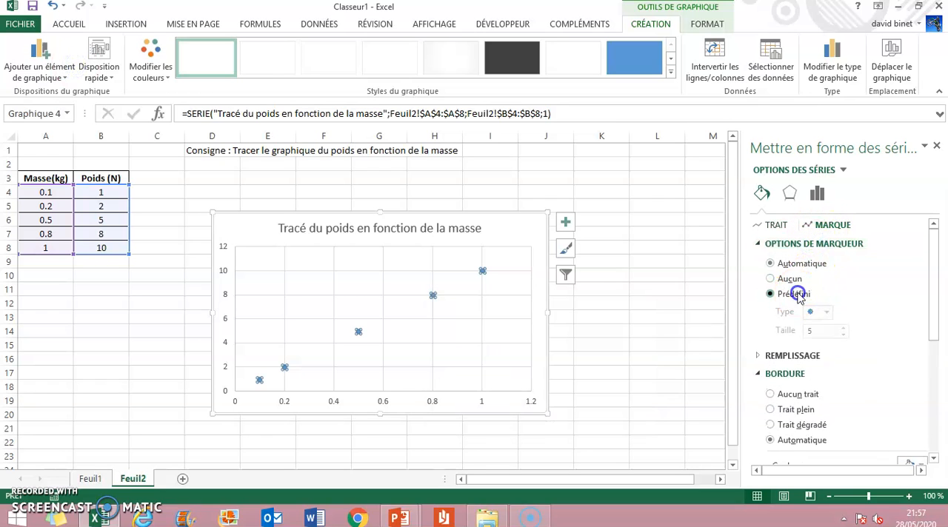
click(827, 313)
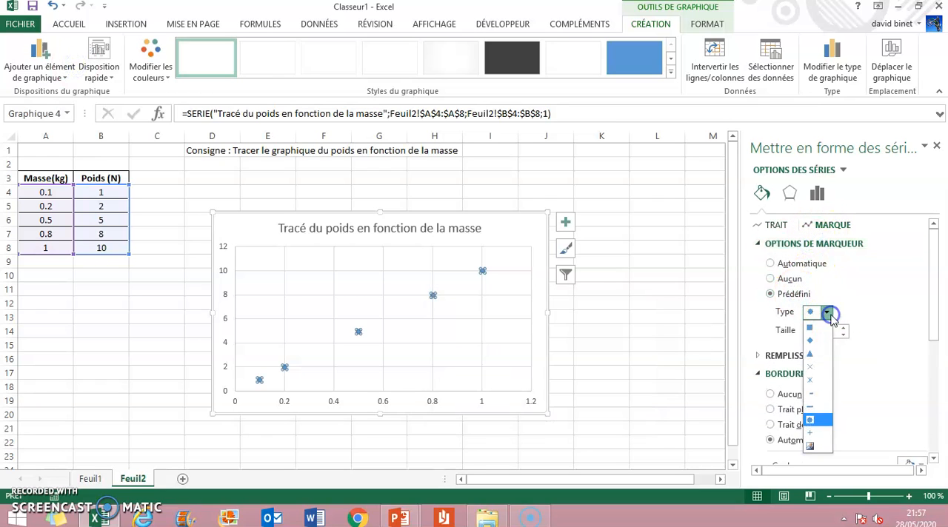
click(812, 432)
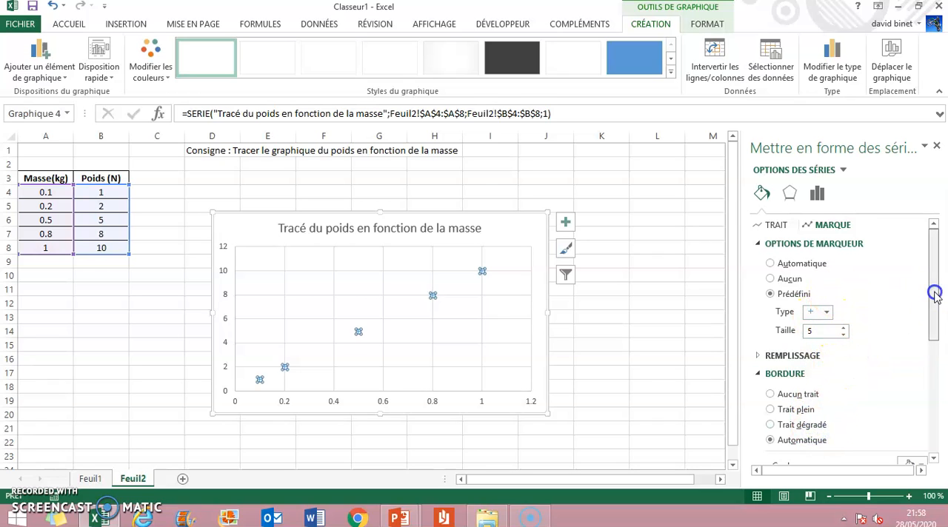
Set the border colour of the series' markers to red.
drag(934, 295, 934, 363)
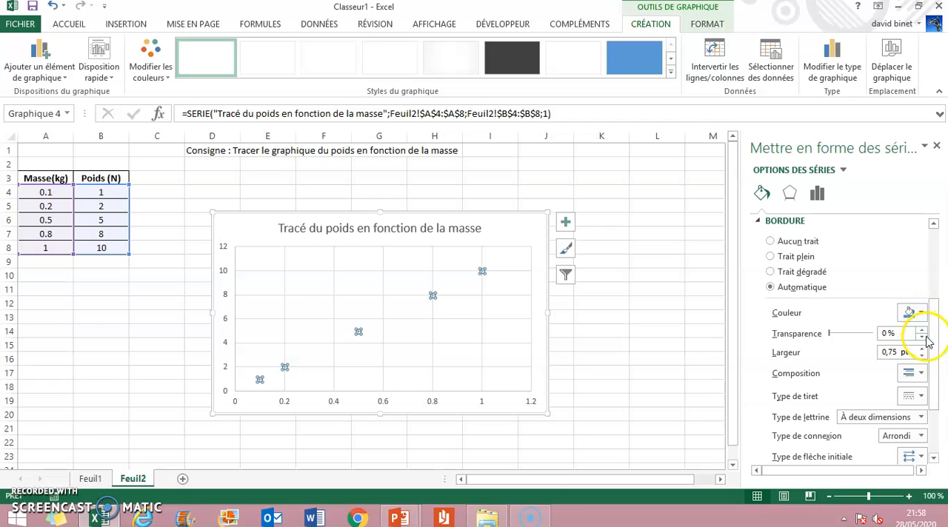
click(912, 311)
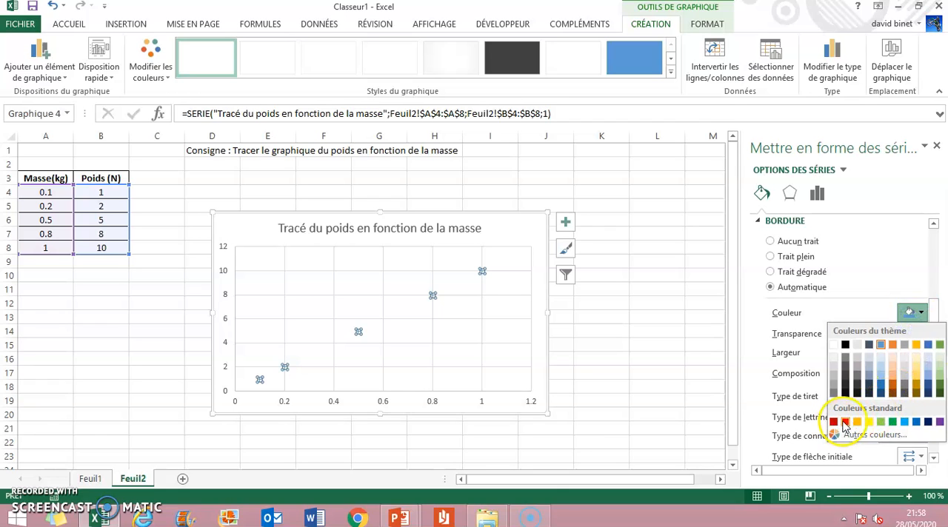
click(839, 422)
click(461, 351)
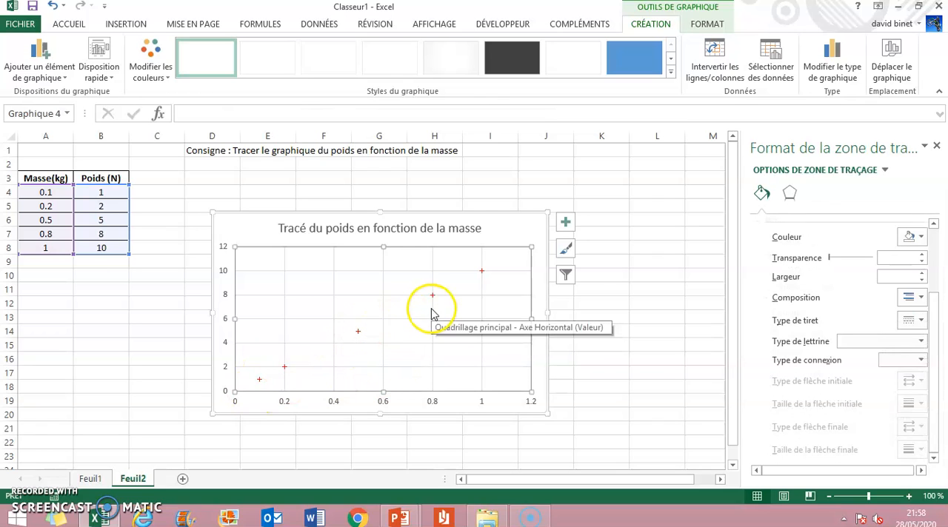
Add a linear trendline with its equation displayed on the chart, and delete the trendline again.
right_click(358, 333)
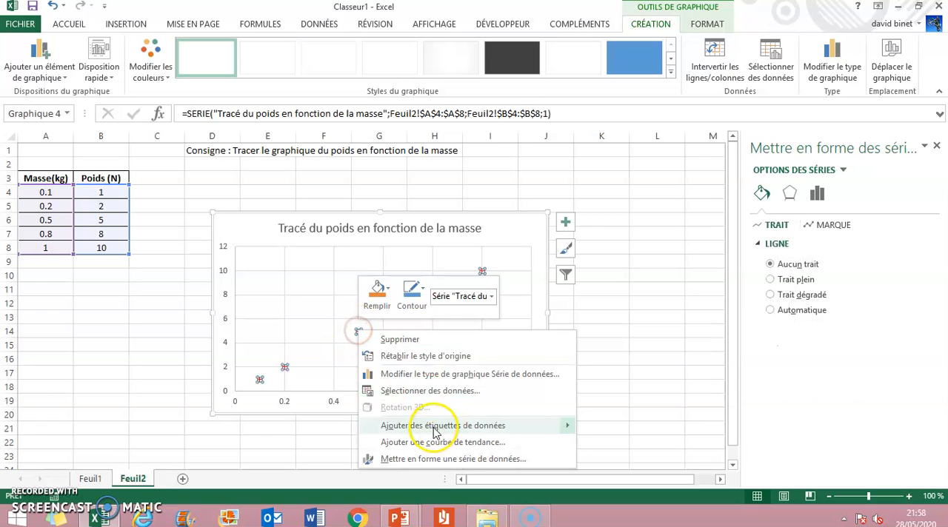
mouse_move(434, 432)
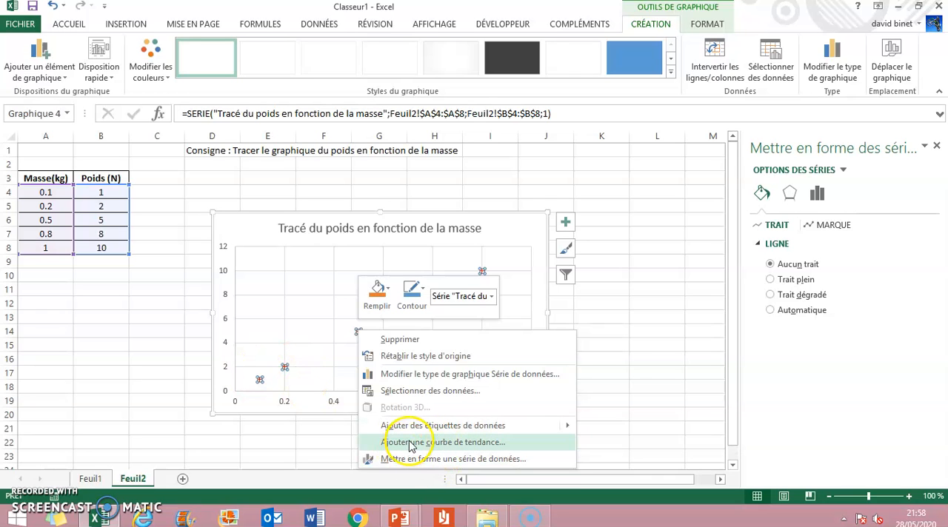
click(408, 443)
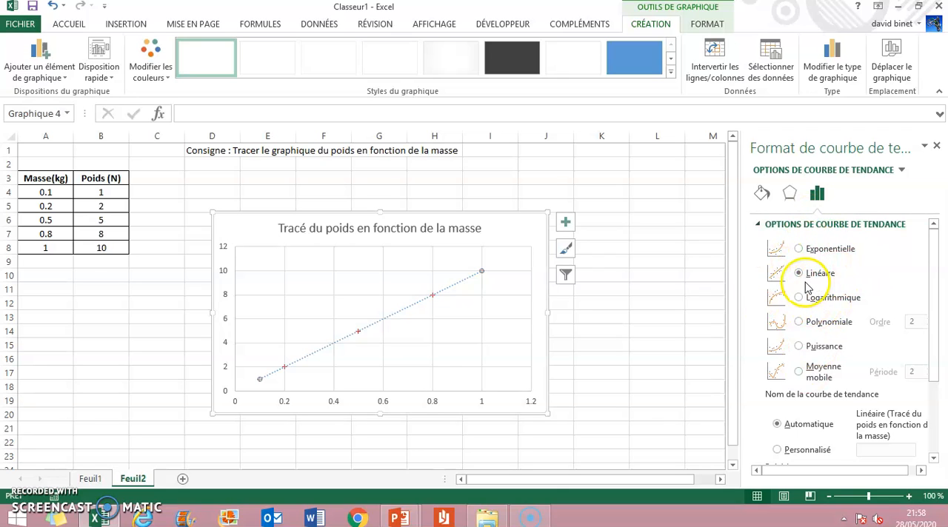
drag(933, 292, 935, 370)
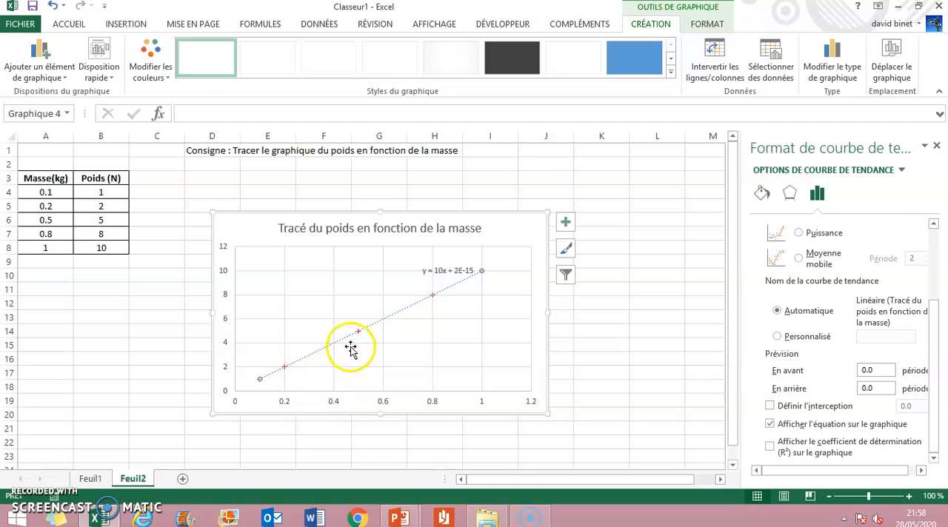
key(Delete)
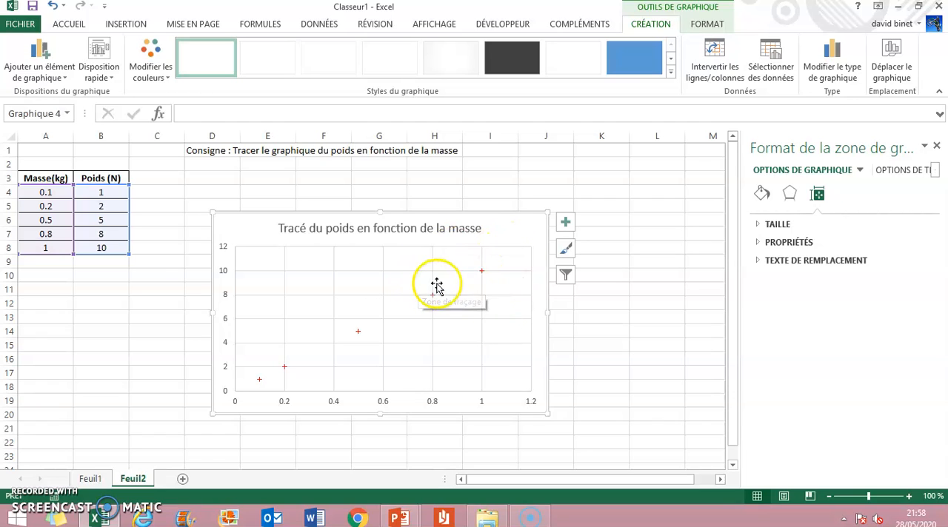
Add axis titles to the chart and name the horizontal axis "Masse (kg)".
click(567, 221)
click(648, 253)
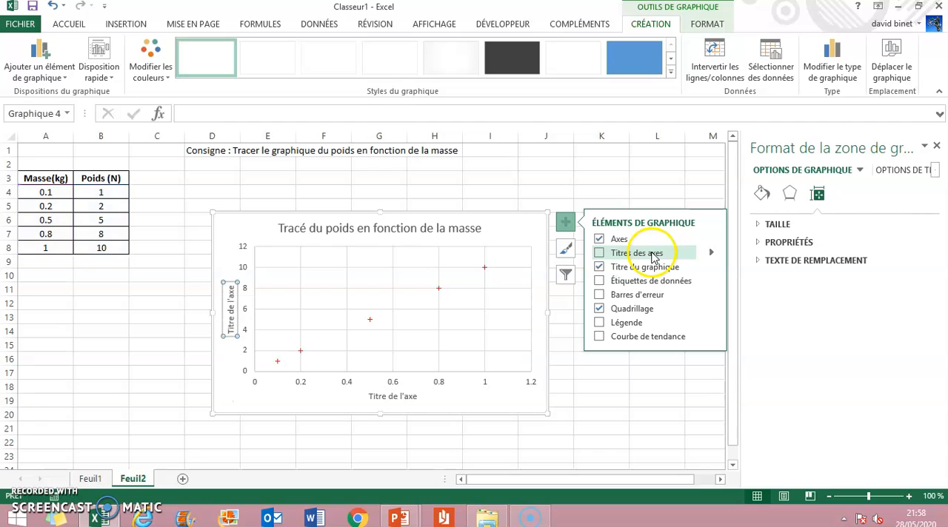
double_click(387, 397)
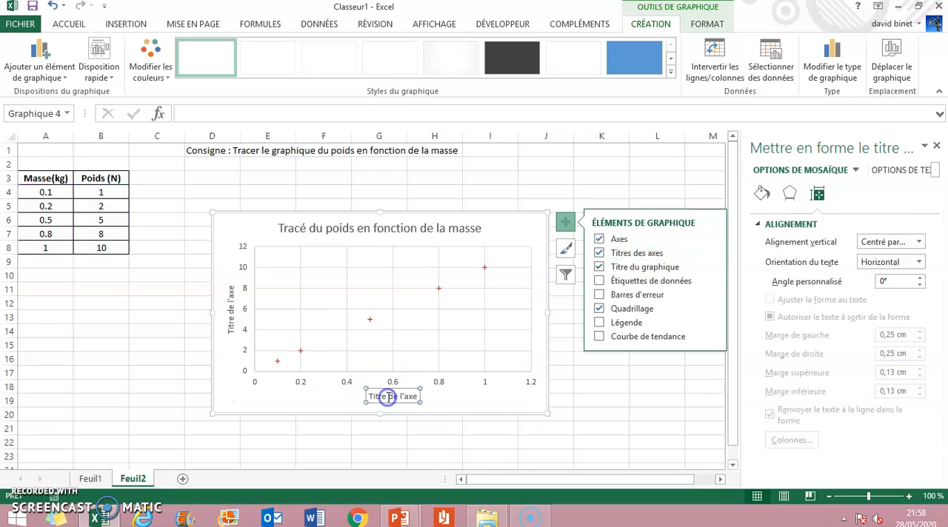
text(Masse (kg)
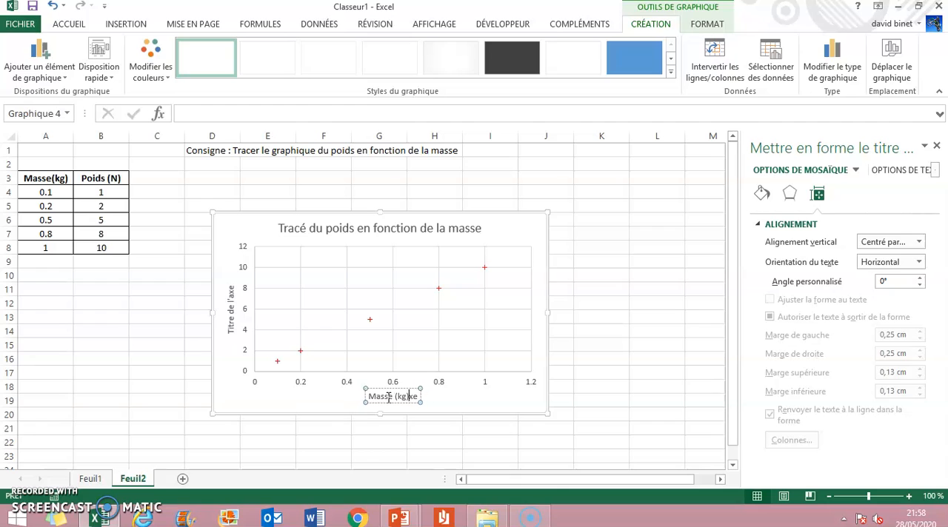
Rename the chart's vertical axis title as "Poids (N)".
click(231, 311)
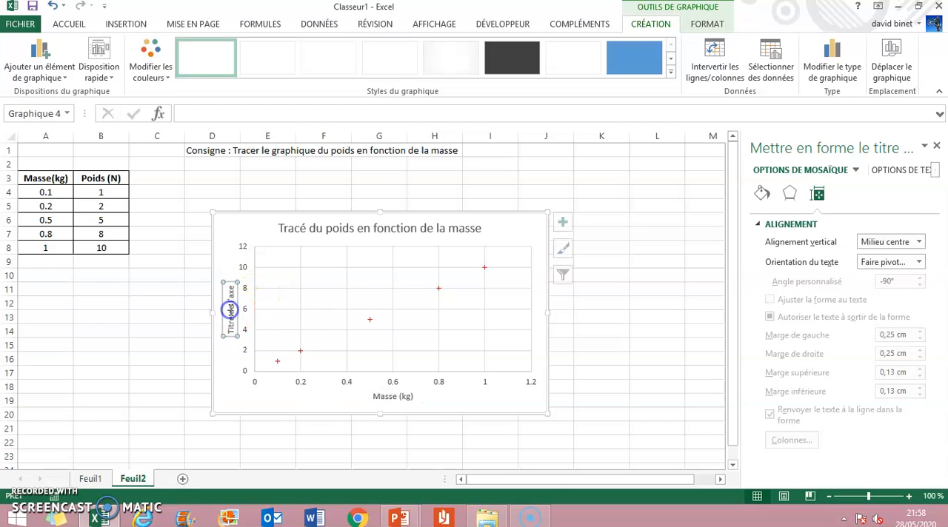
double_click(231, 311)
click(231, 311)
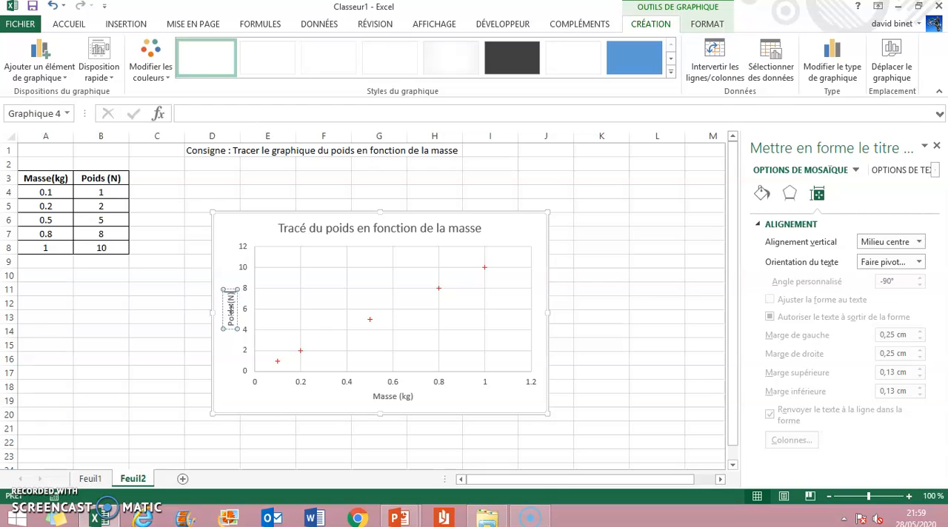
Open the formatting options of the chart's horizontal axis and set its maximum bound to 1.
click(335, 397)
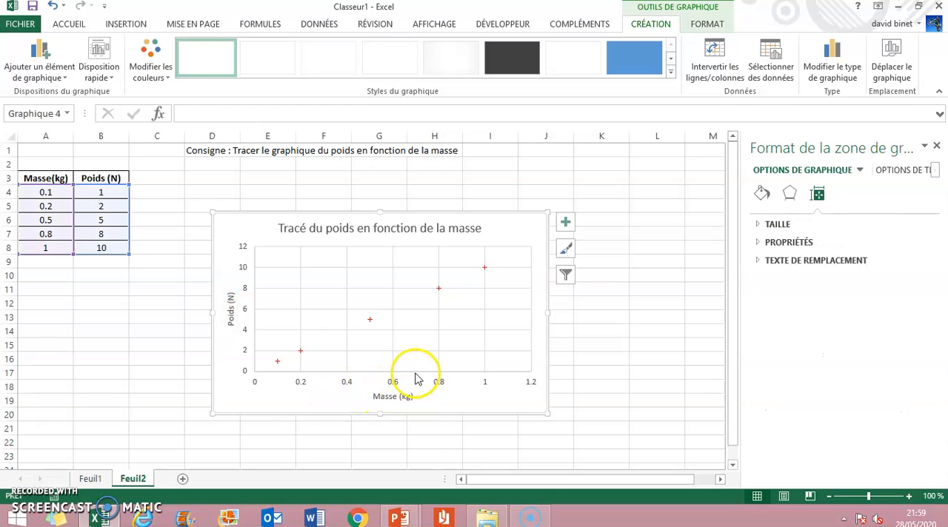
right_click(348, 385)
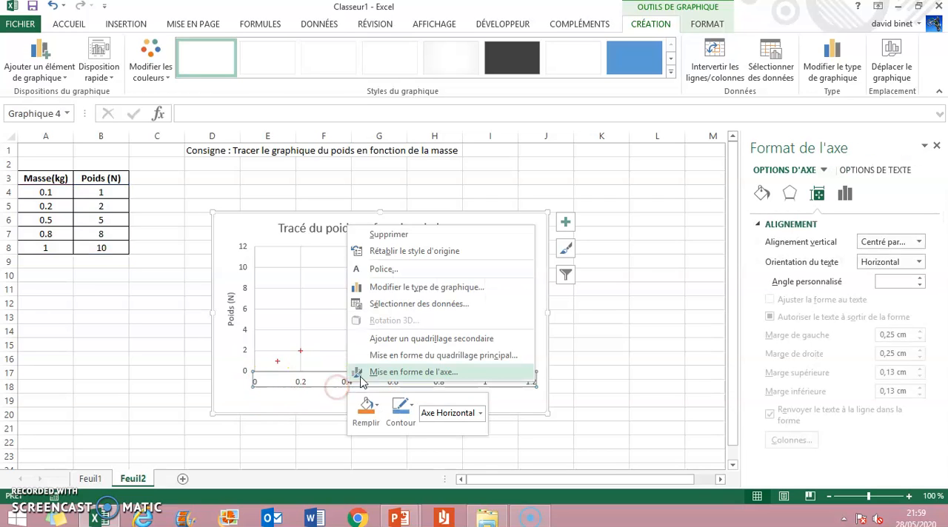
click(406, 375)
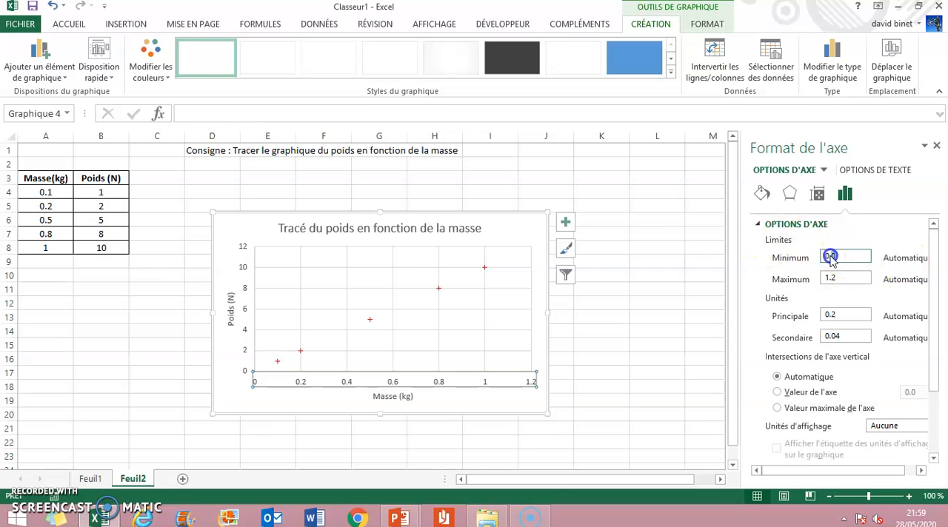
click(853, 277)
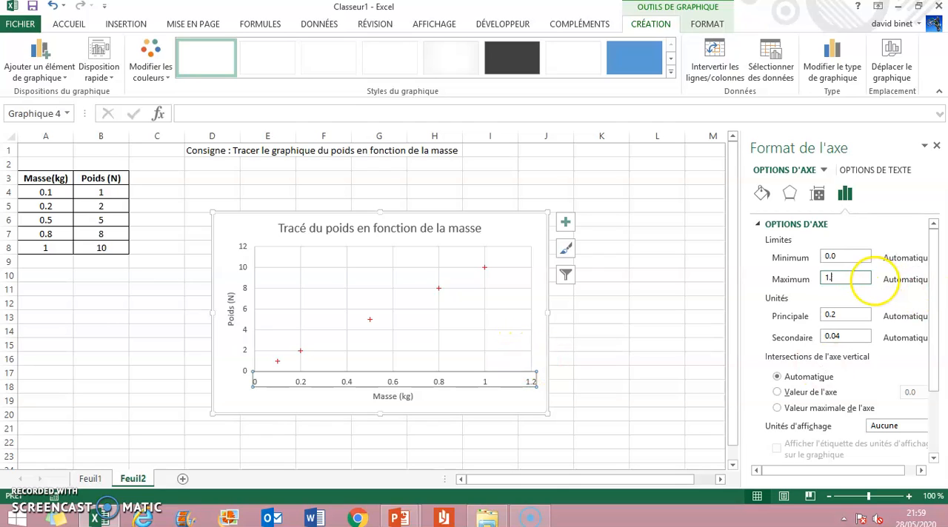
Set the horizontal axis units to 0.2 for the major (Principale) and 0.05 for the minor (Secondaire).
click(845, 313)
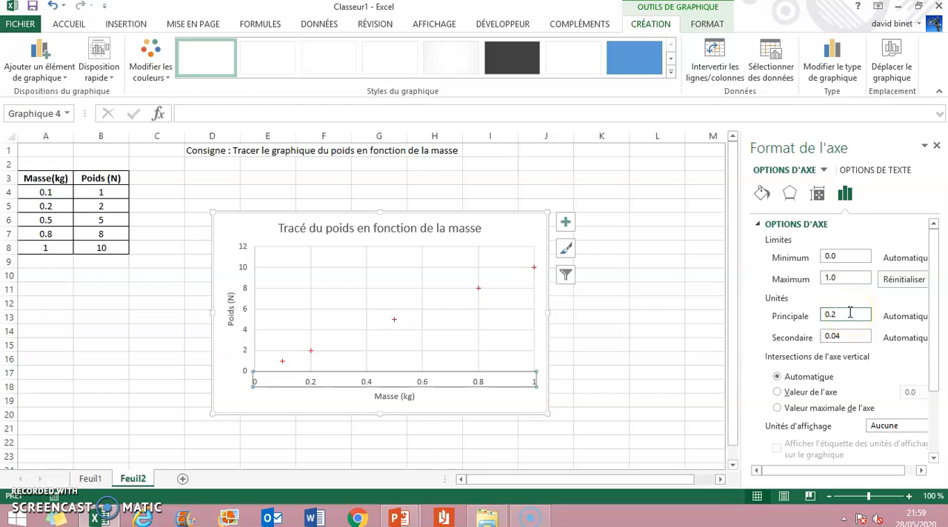
click(858, 336)
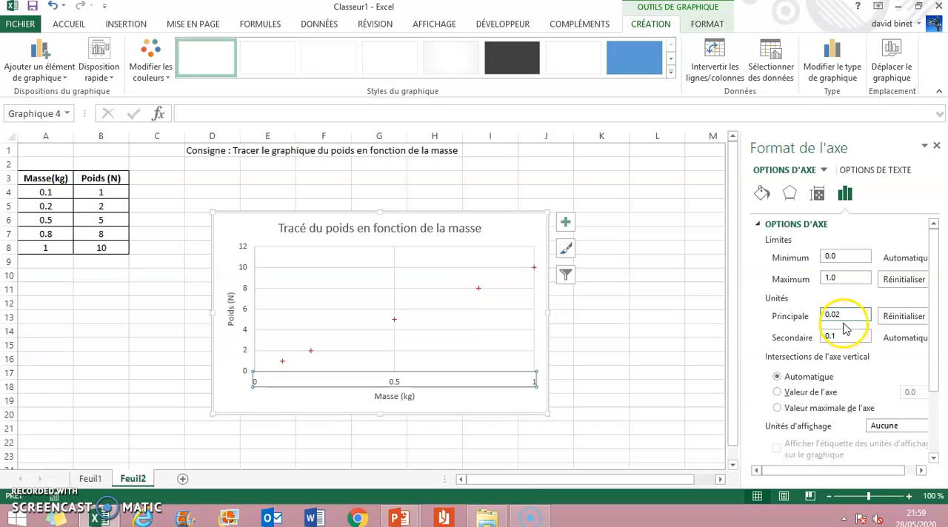
click(846, 334)
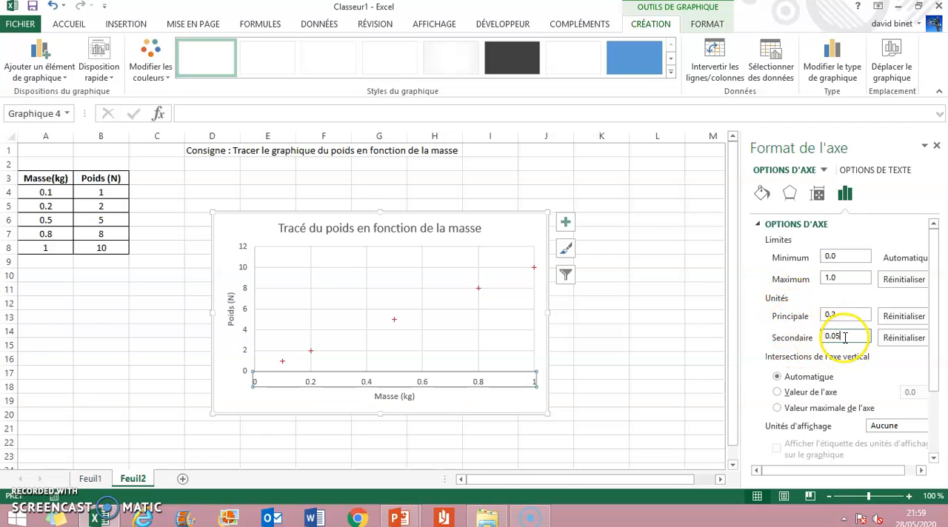
Add primary minor vertical gridlines (Vertical mineur principal) to the chart and return to the worksheet.
click(564, 222)
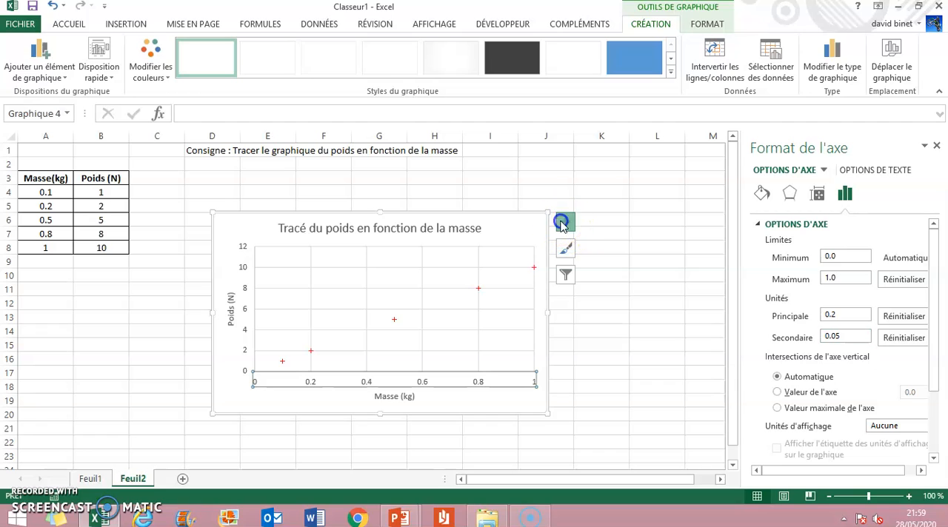
click(636, 321)
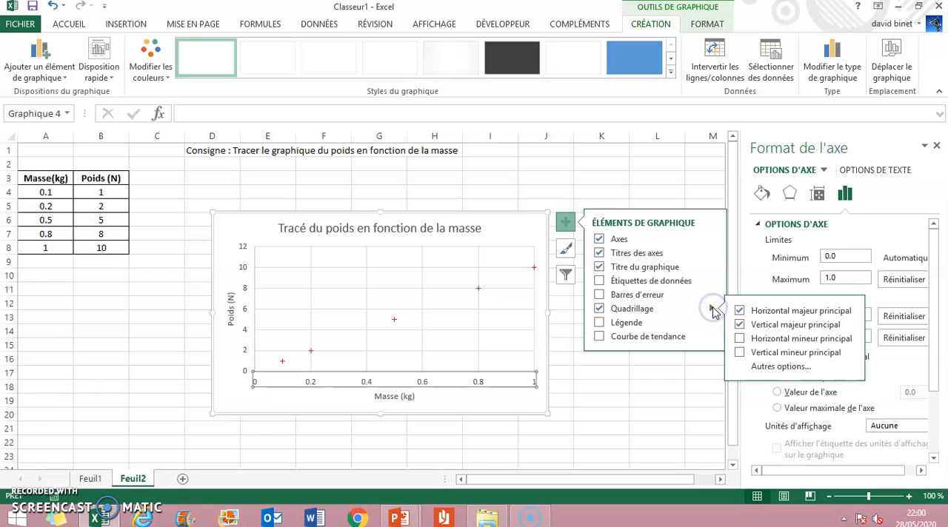
click(779, 338)
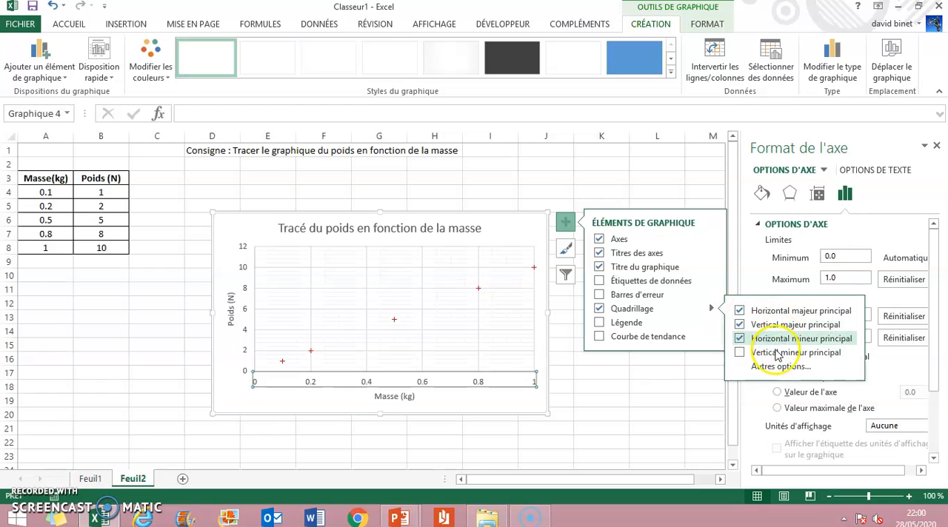
click(774, 353)
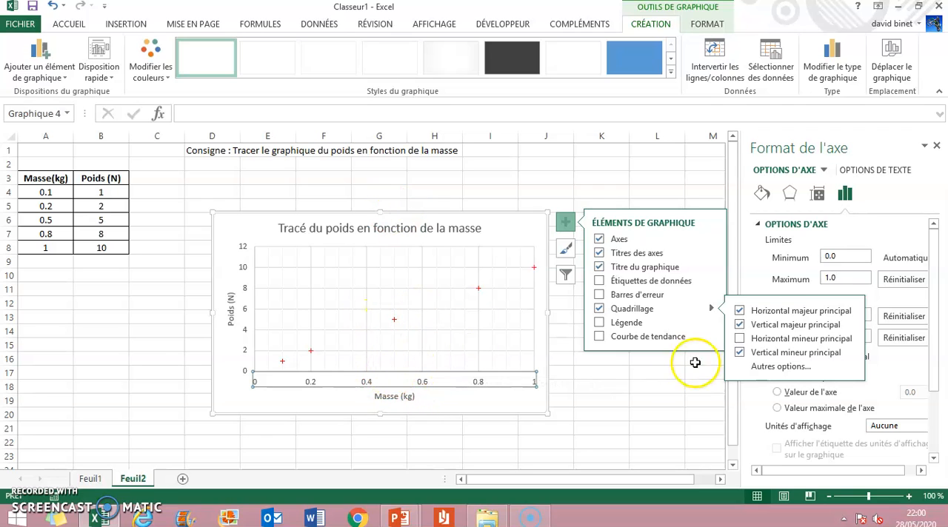
click(650, 404)
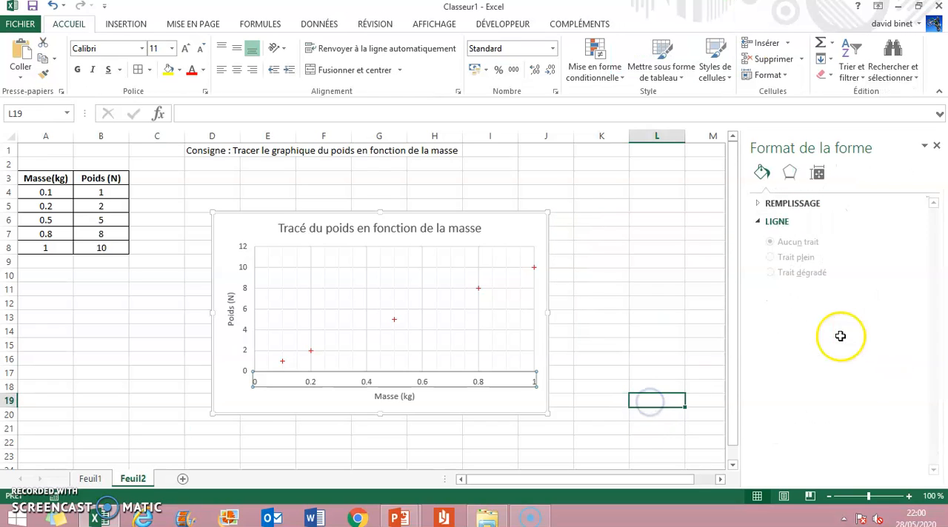